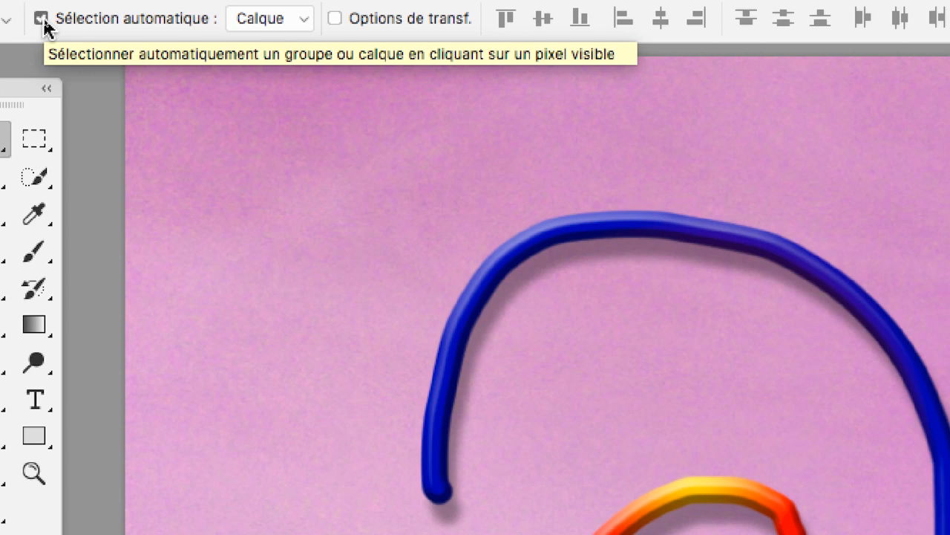
Step: Turn off automatic layer selection for the Move tool and move the blue-red spiral on Calque 2 down over the two left sails
click(43, 21)
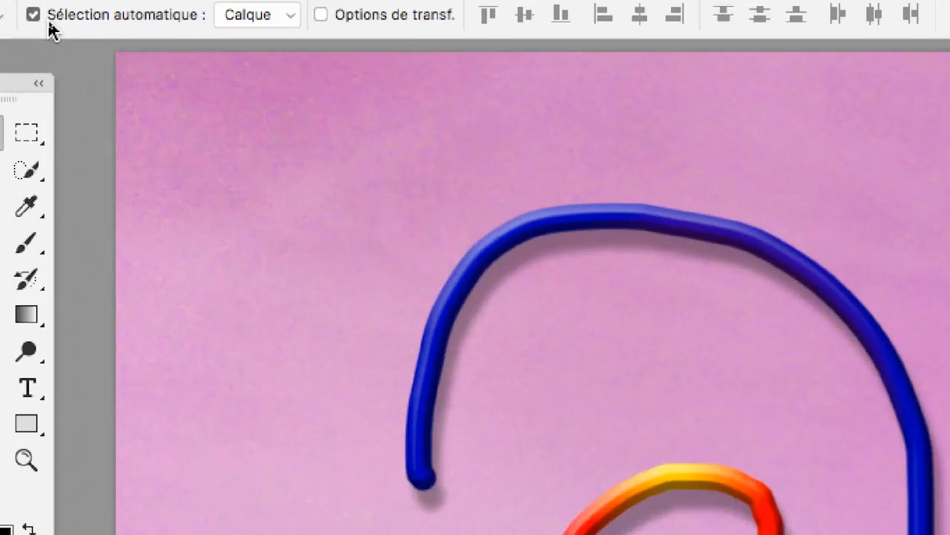
click(47, 21)
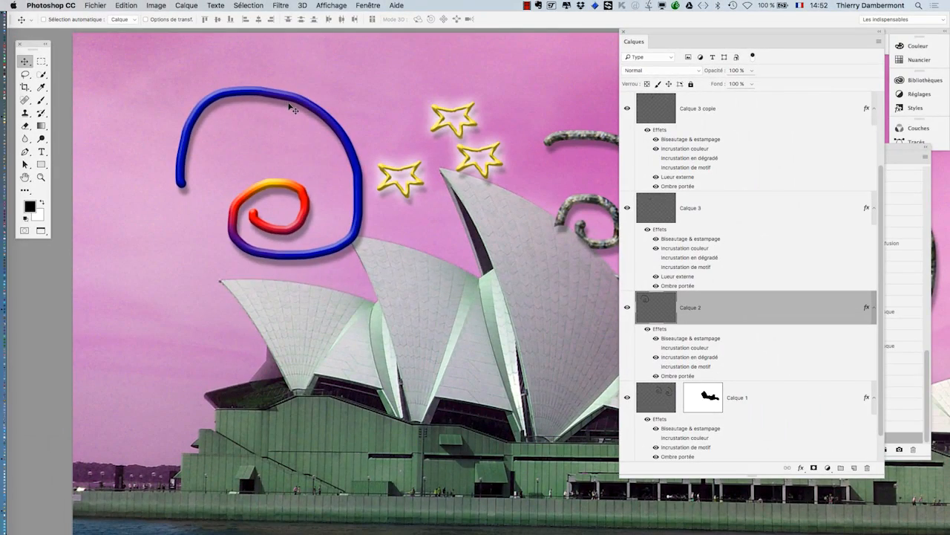
drag(290, 106, 322, 202)
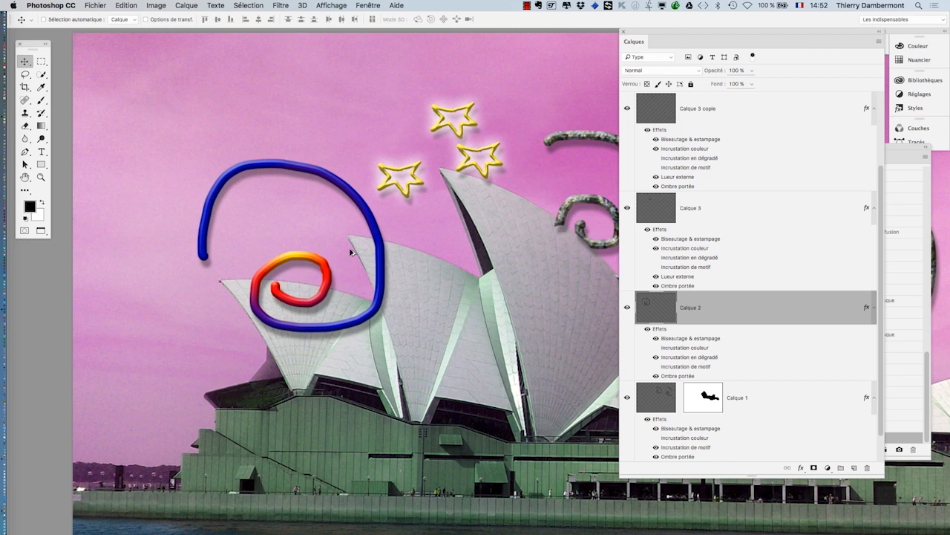
Step: Select the second sail from the left by tracing its full outline with the Polygonal Lasso tool
scroll(350, 252, up, 3)
drag(354, 260, 302, 265)
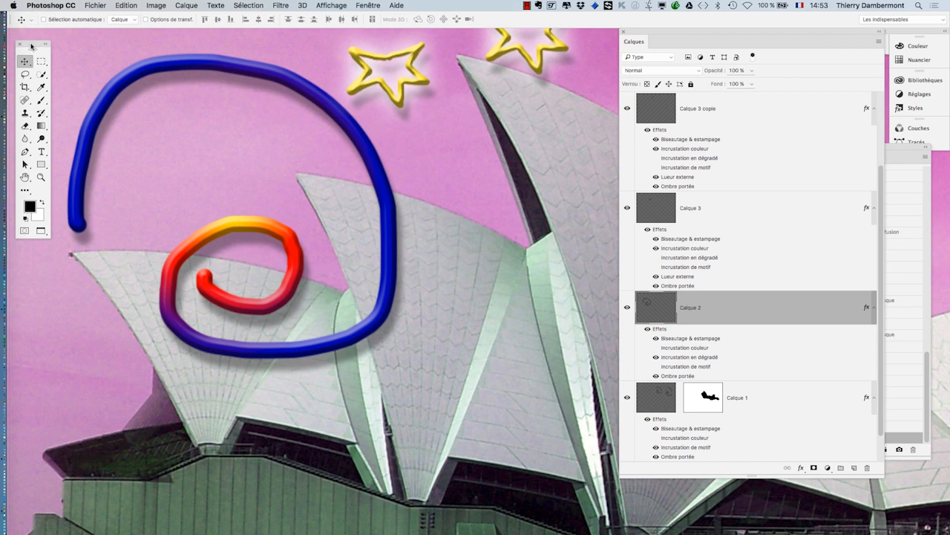
mouse_move(32, 43)
mouse_down()
mouse_move(68, 45)
mouse_move(42, 59)
mouse_up()
click(61, 78)
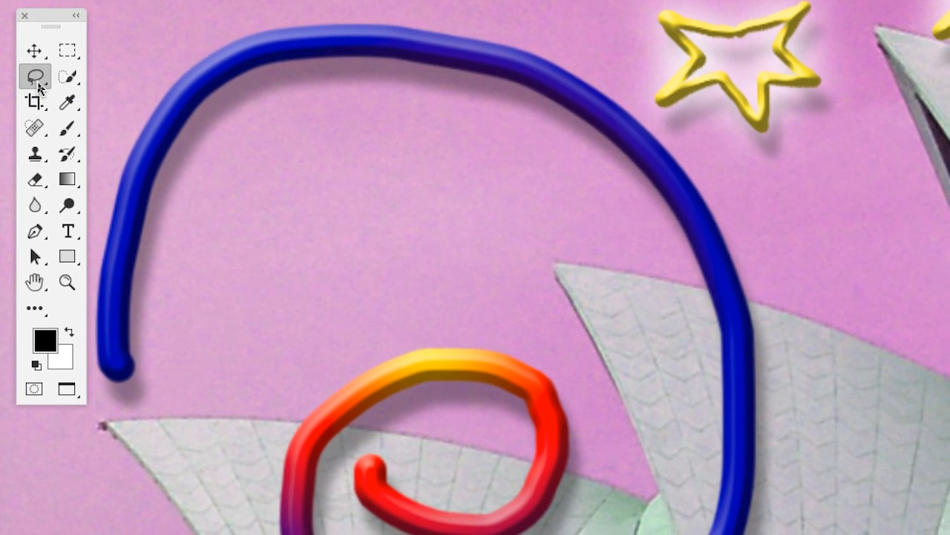
click(40, 88)
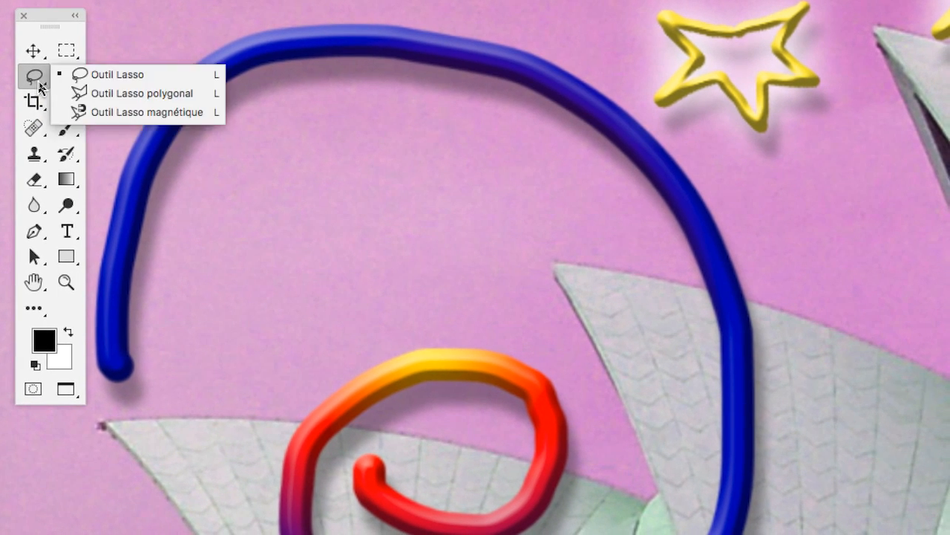
click(53, 89)
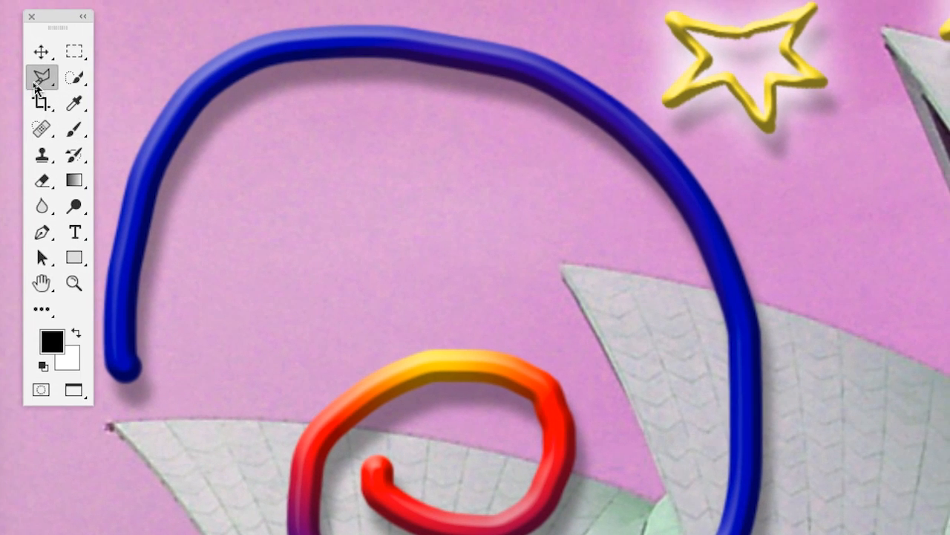
click(40, 87)
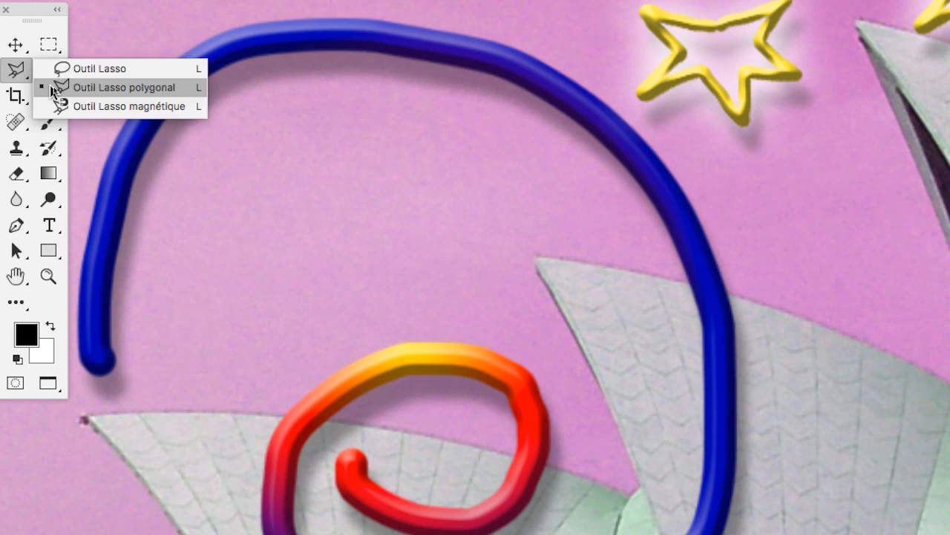
click(54, 89)
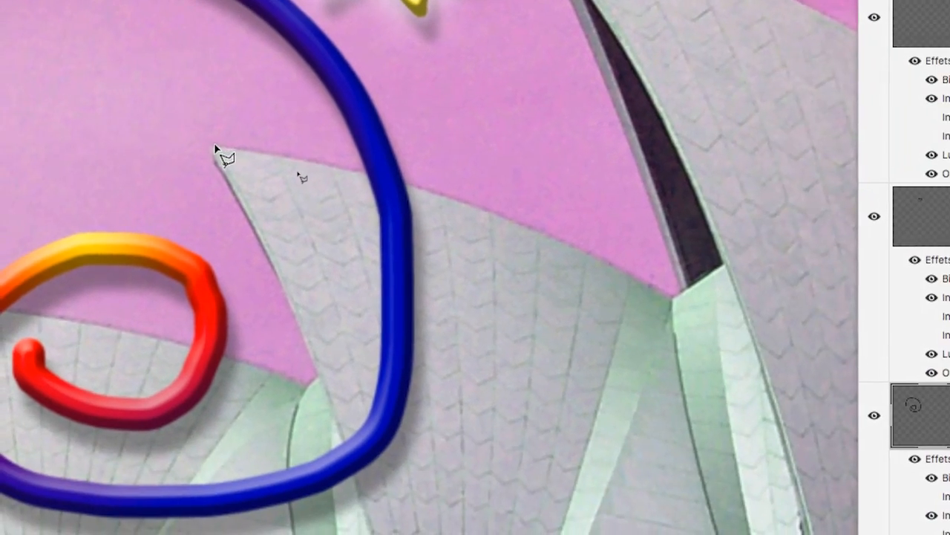
click(245, 169)
click(240, 149)
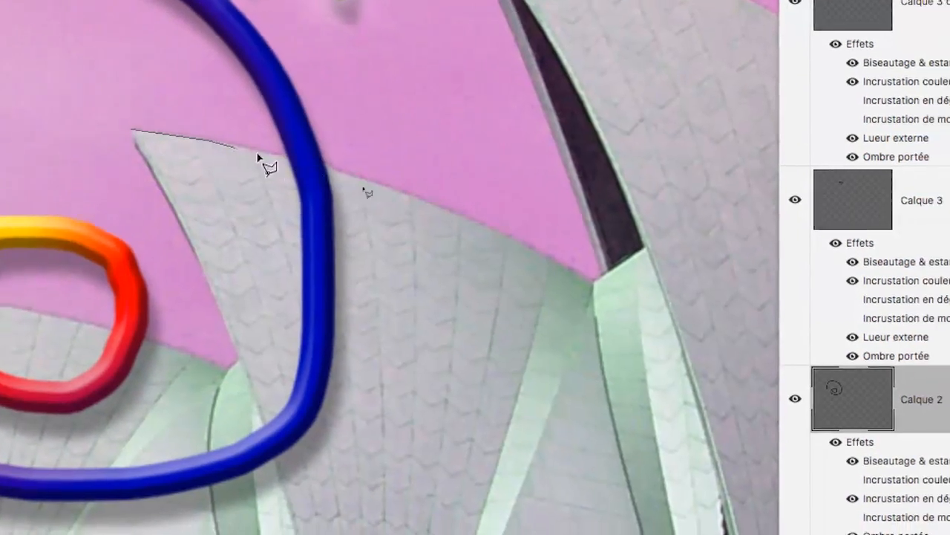
click(374, 180)
click(322, 172)
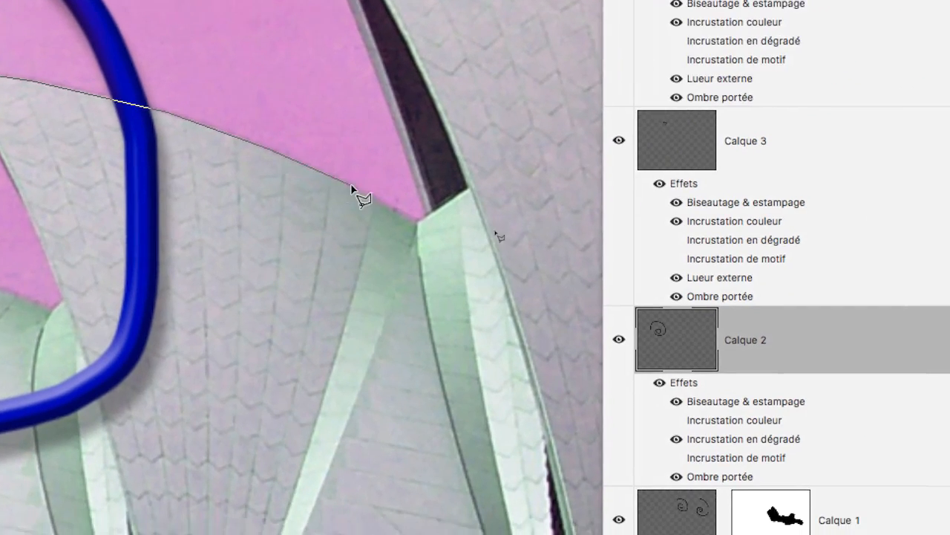
click(411, 213)
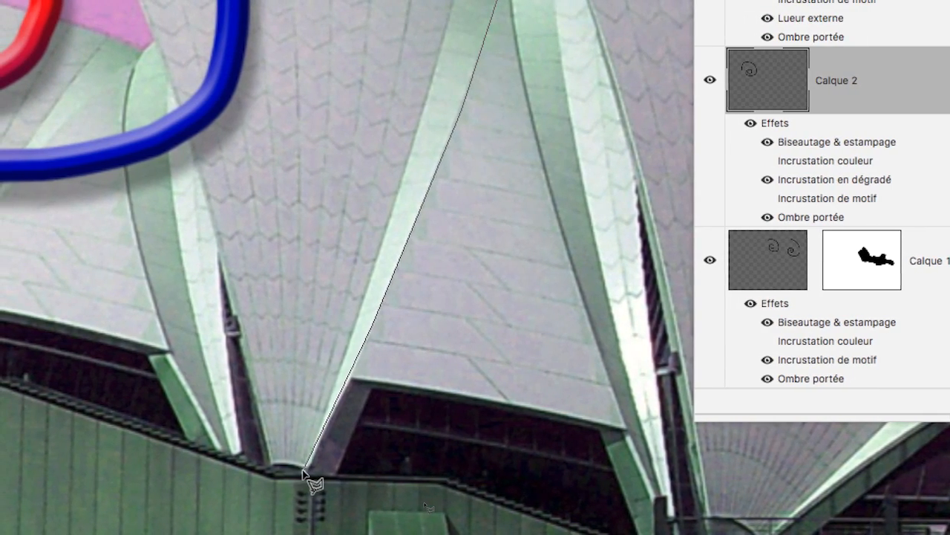
click(304, 469)
click(263, 461)
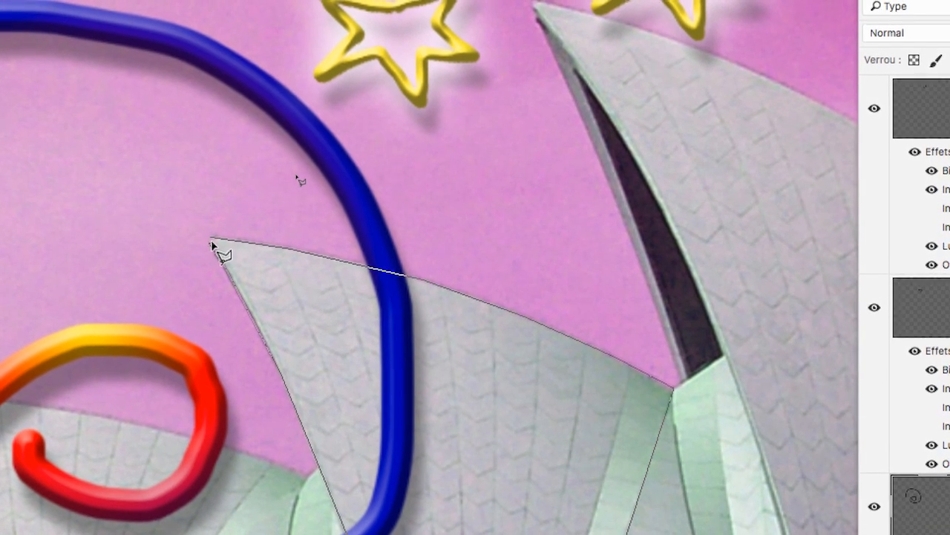
click(212, 243)
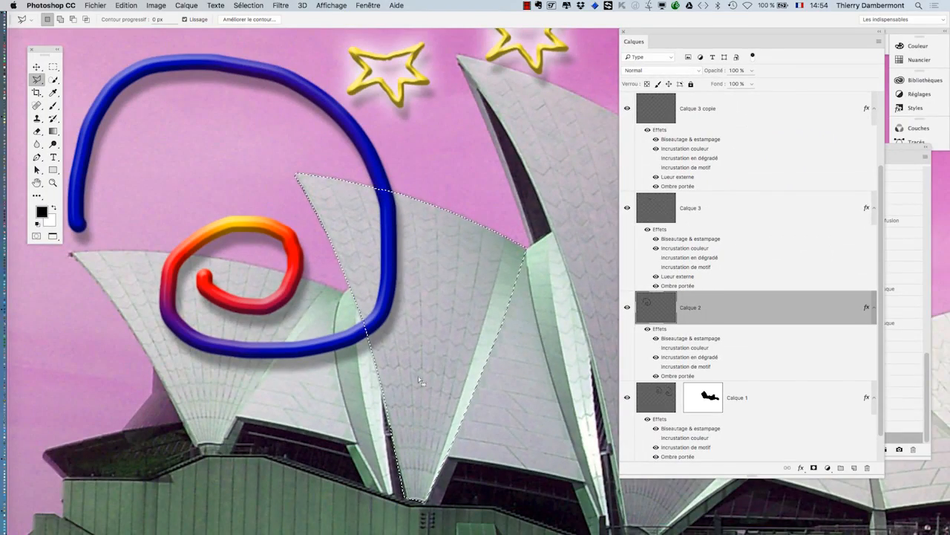
scroll(429, 381, down, 5)
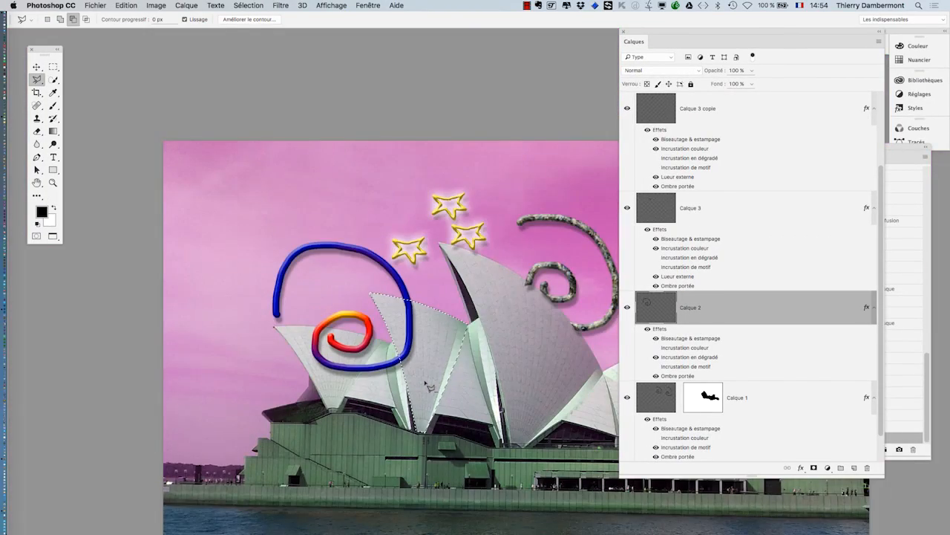
drag(347, 300, 243, 147)
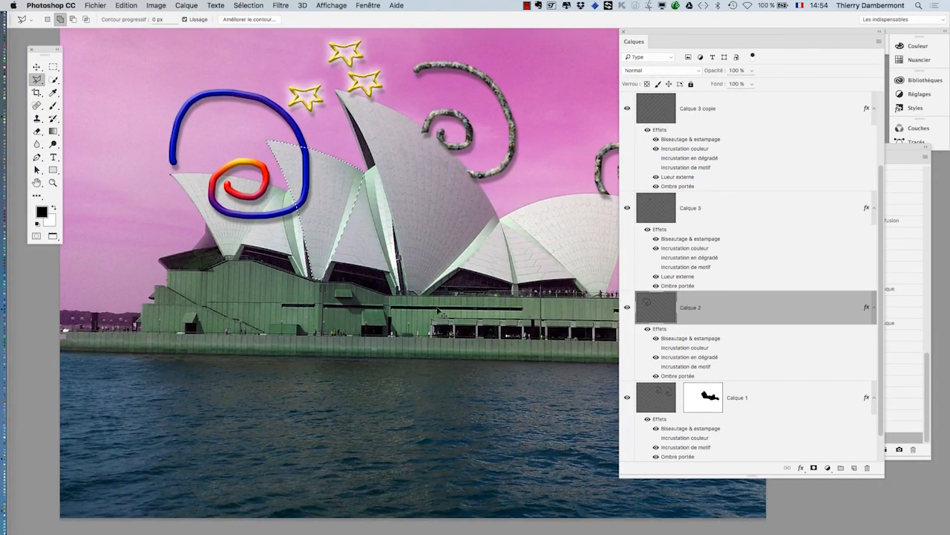
key(super+Tab)
click(53, 211)
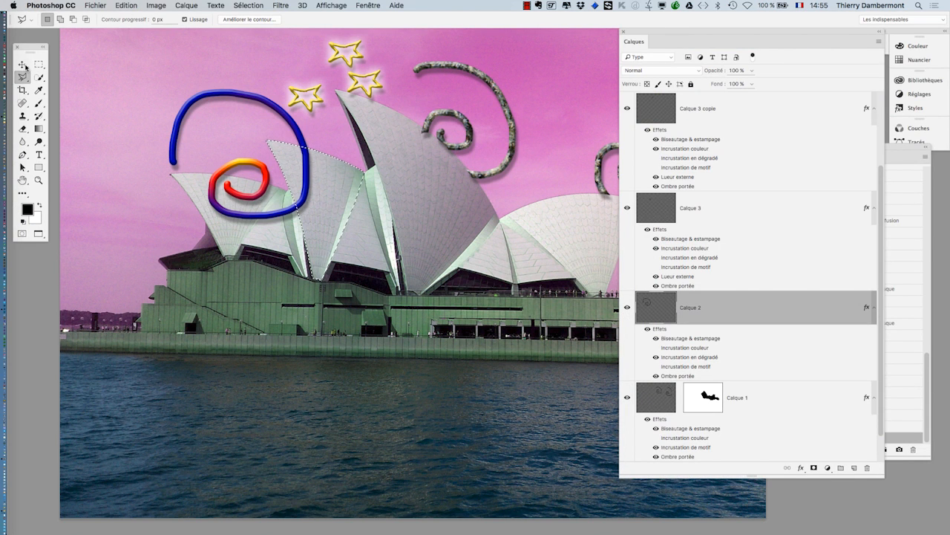
drag(30, 49, 73, 71)
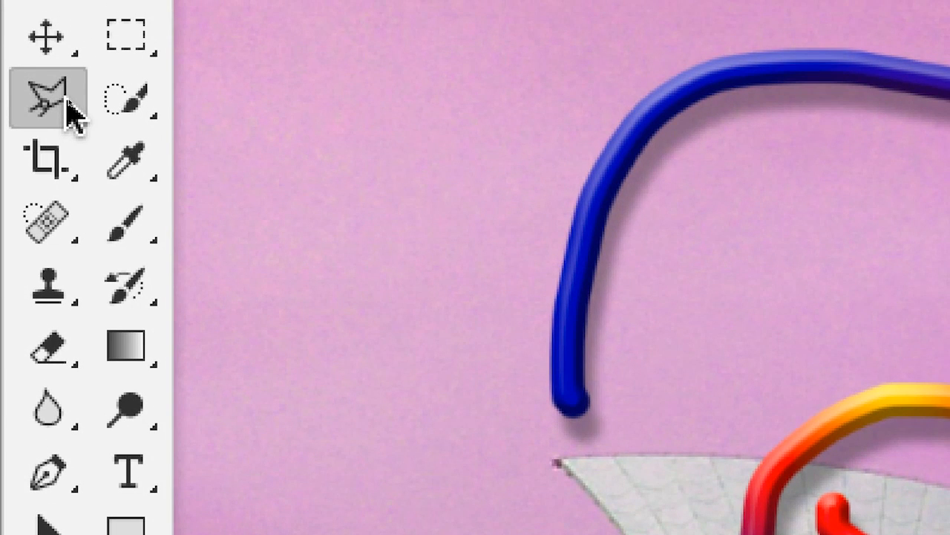
click(121, 104)
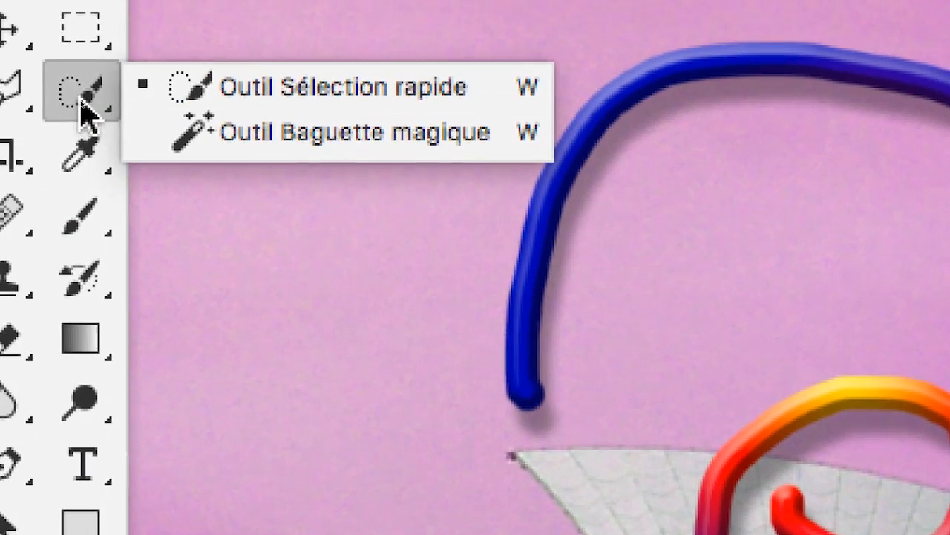
click(17, 106)
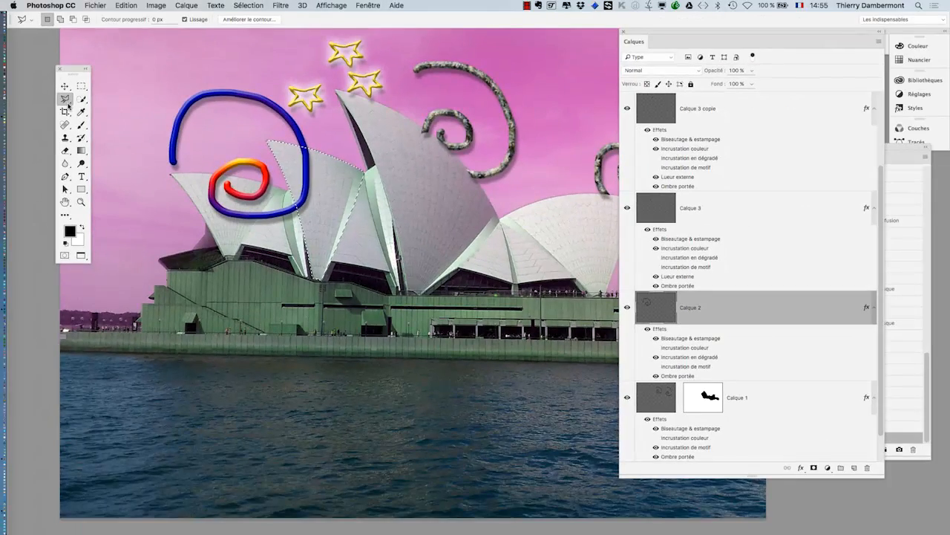
Step: Copy the selected sail from the background photo layer Calque 0 to a new layer
alt+scroll(321, 145, up, 3)
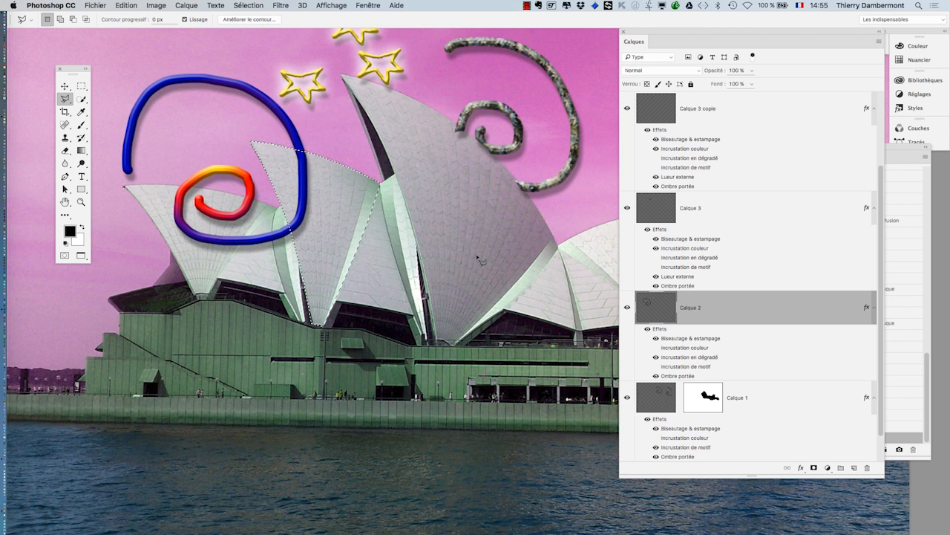
scroll(719, 282, down, 2)
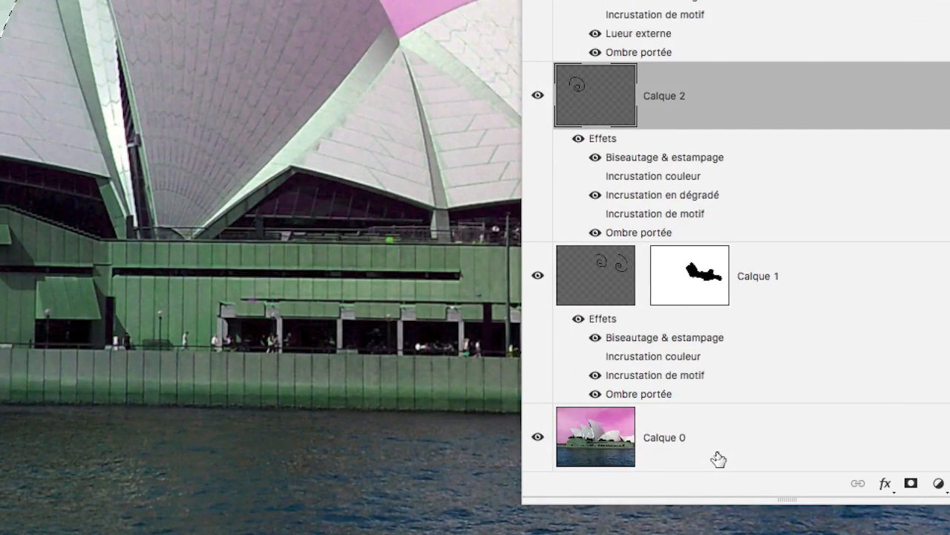
click(717, 458)
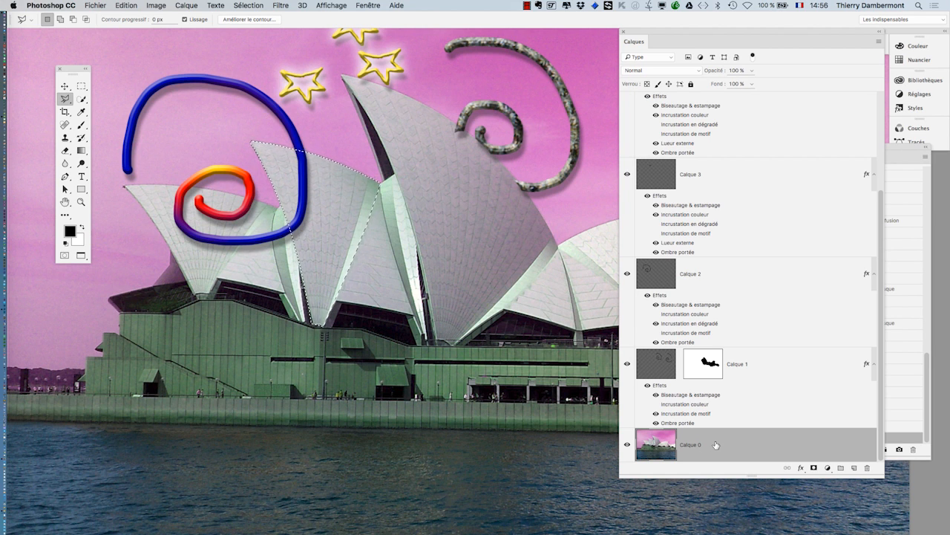
click(185, 5)
mouse_move(186, 16)
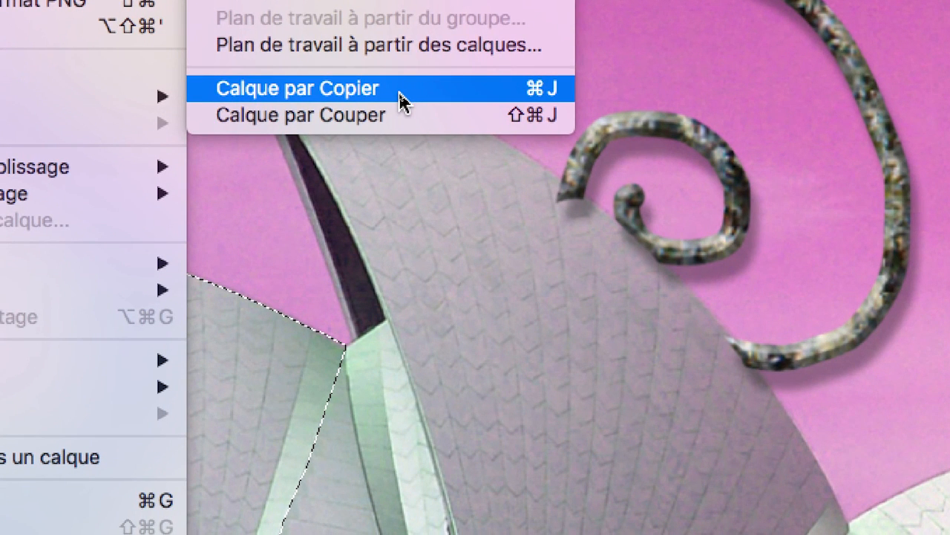
click(401, 89)
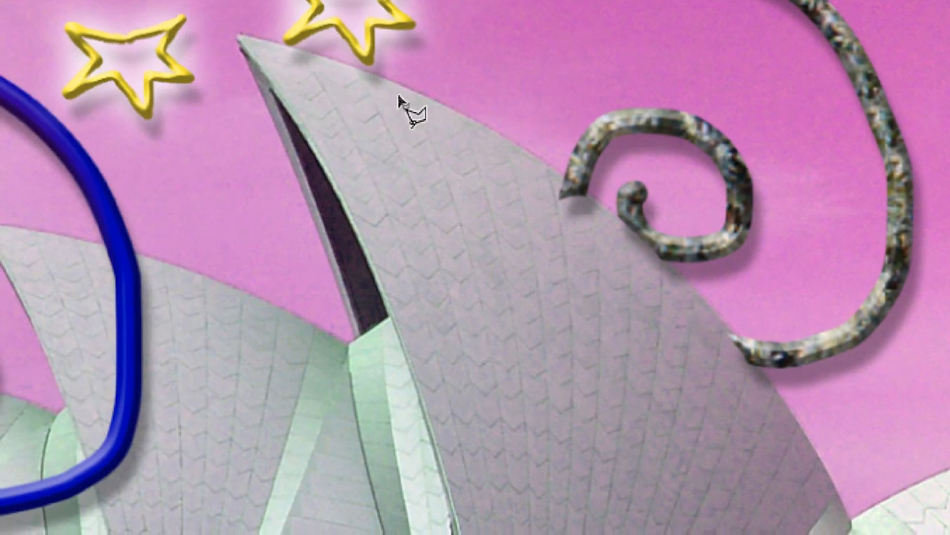
Step: Move the copied sail layer directly above Calque 2 in the layer stack
scroll(602, 330, down, 2)
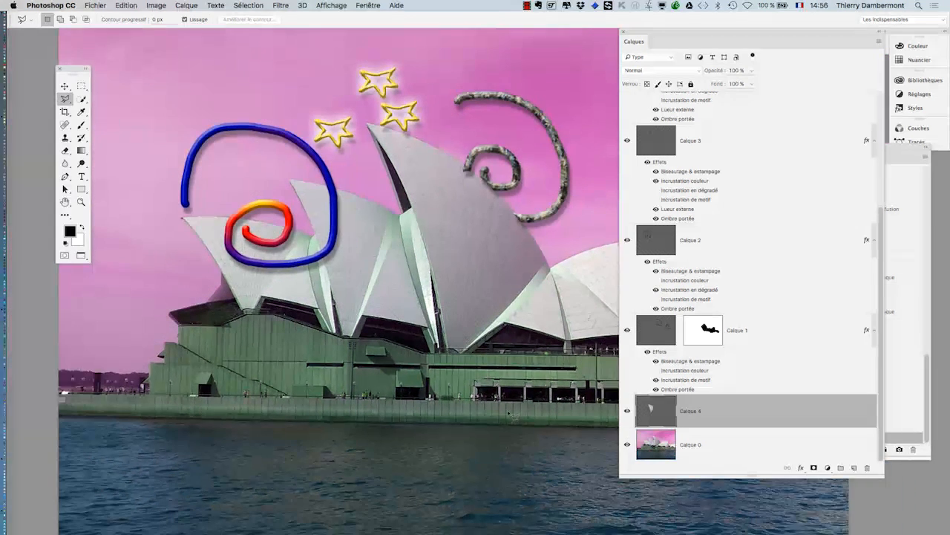
scroll(509, 413, down, 3)
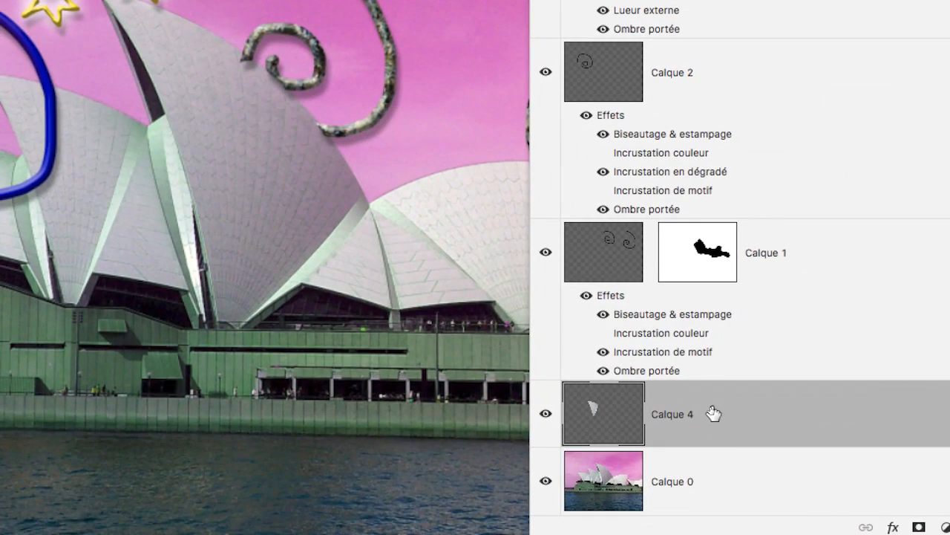
drag(712, 413, 715, 276)
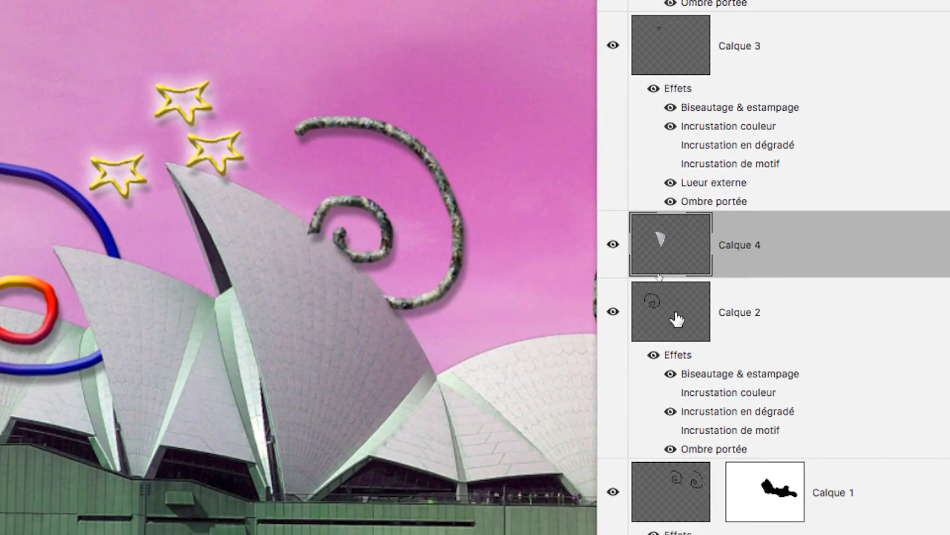
Step: Reposition the spiral on Calque 2 with the Move tool so that it passes behind the copied sail and in front of the leftmost sail
click(676, 319)
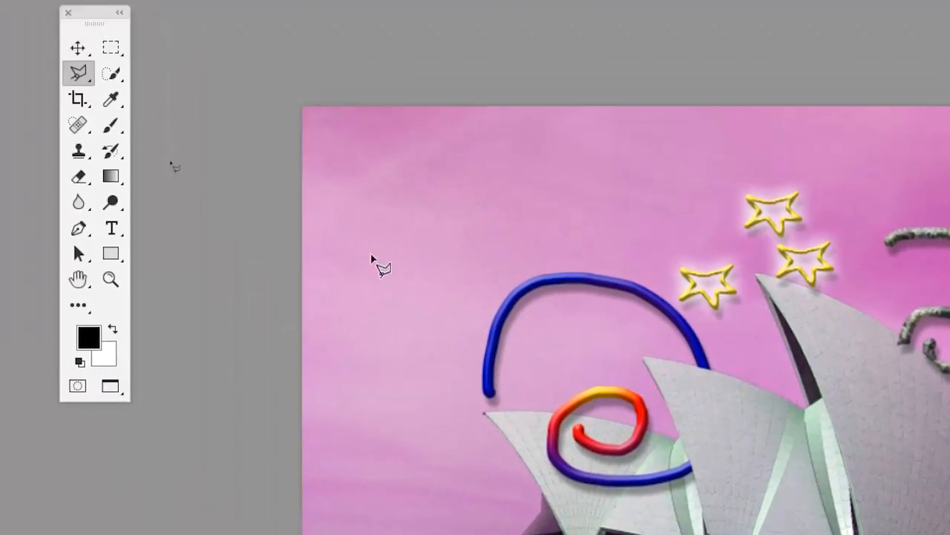
click(75, 52)
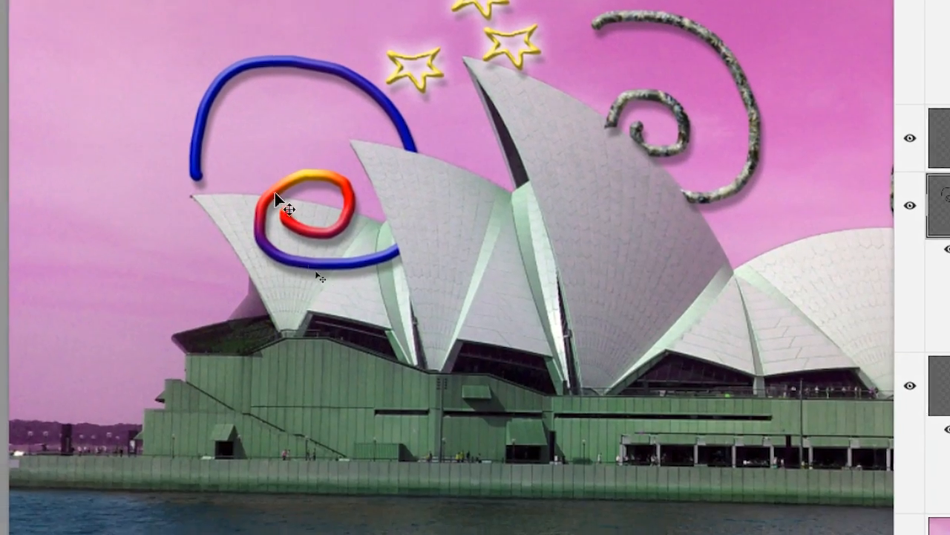
drag(616, 523, 567, 500)
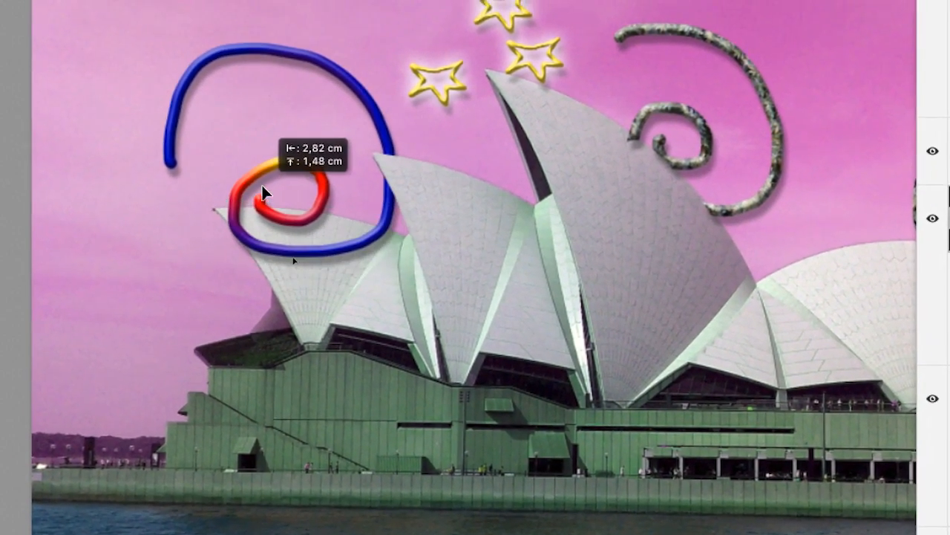
drag(264, 193, 288, 204)
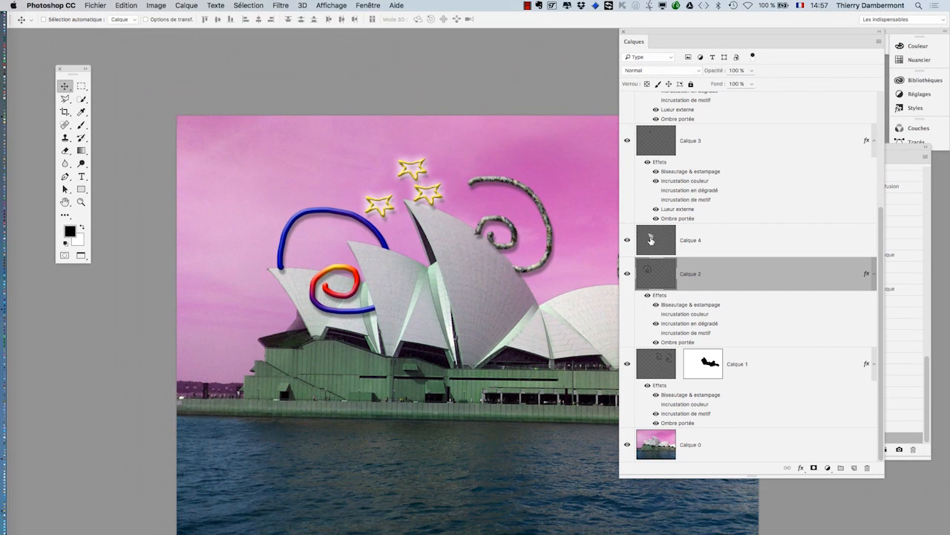
drag(359, 293, 466, 344)
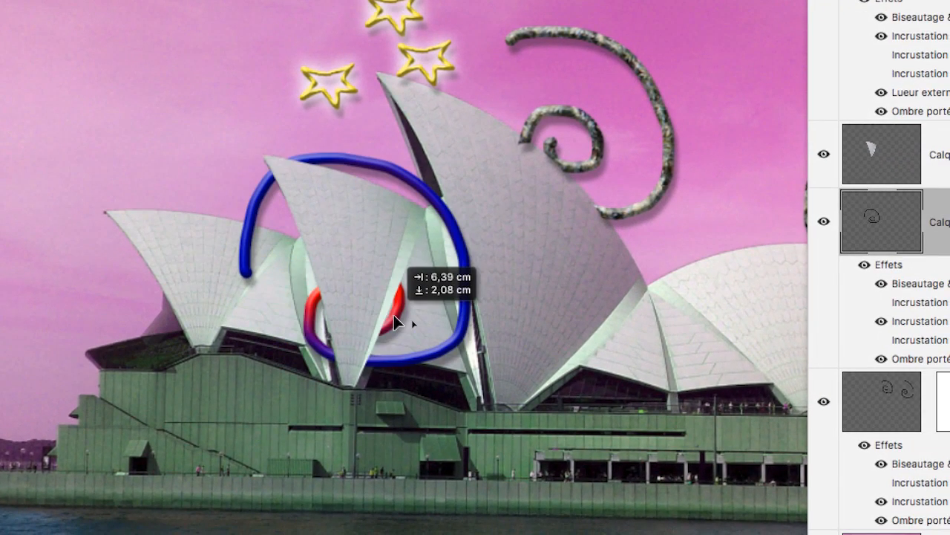
drag(395, 321, 358, 295)
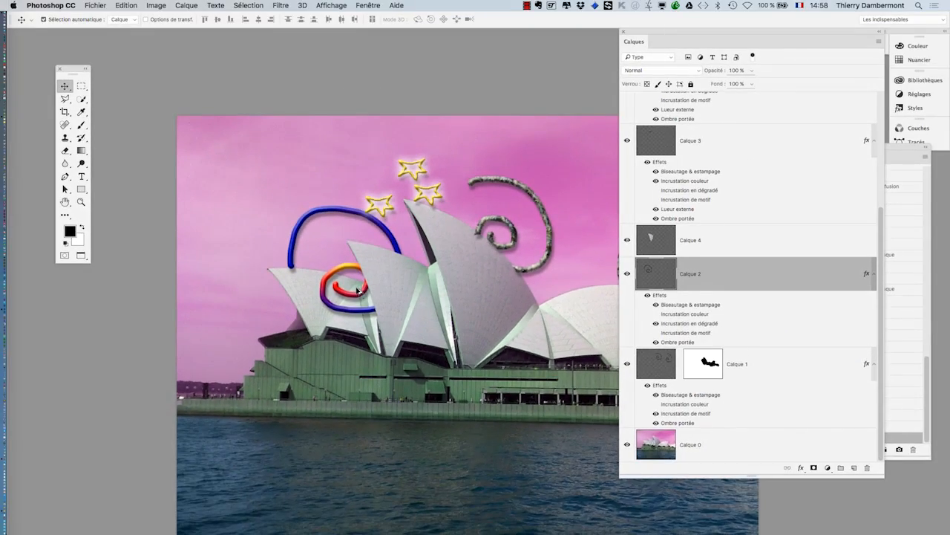
ctrl+alt+click(459, 319)
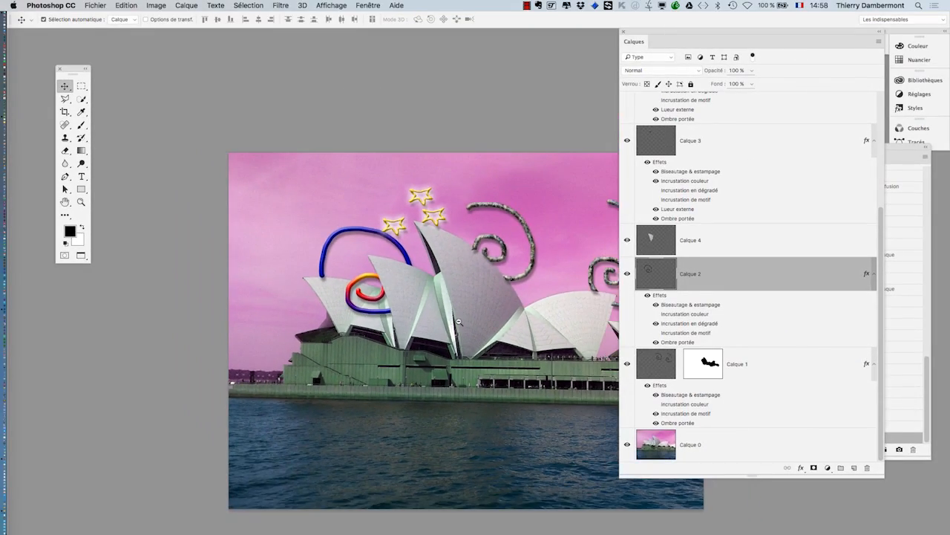
Step: Examine up close where the stone-textured spirals on Calque 1 meet the edges of the opera house sails
super+click(387, 304)
super+click(387, 304)
drag(496, 262, 277, 324)
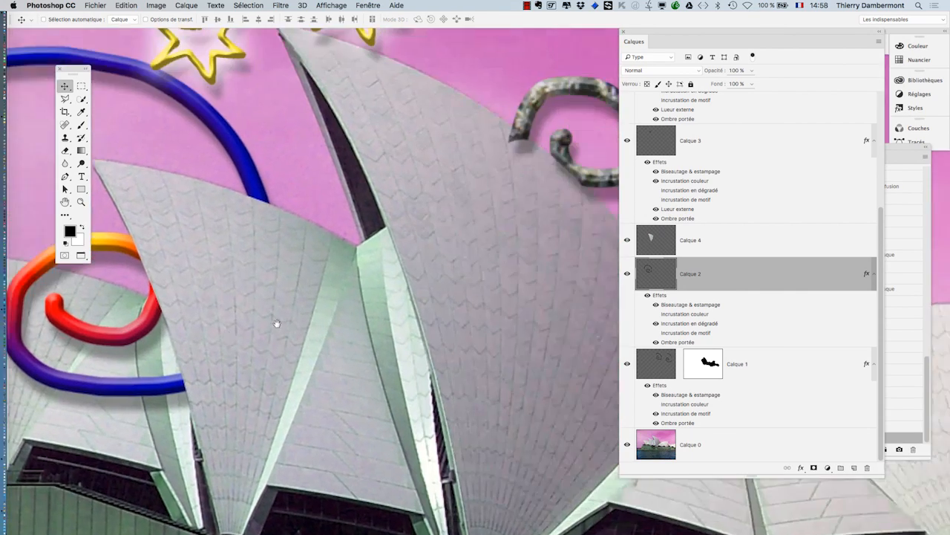
drag(520, 240, 365, 364)
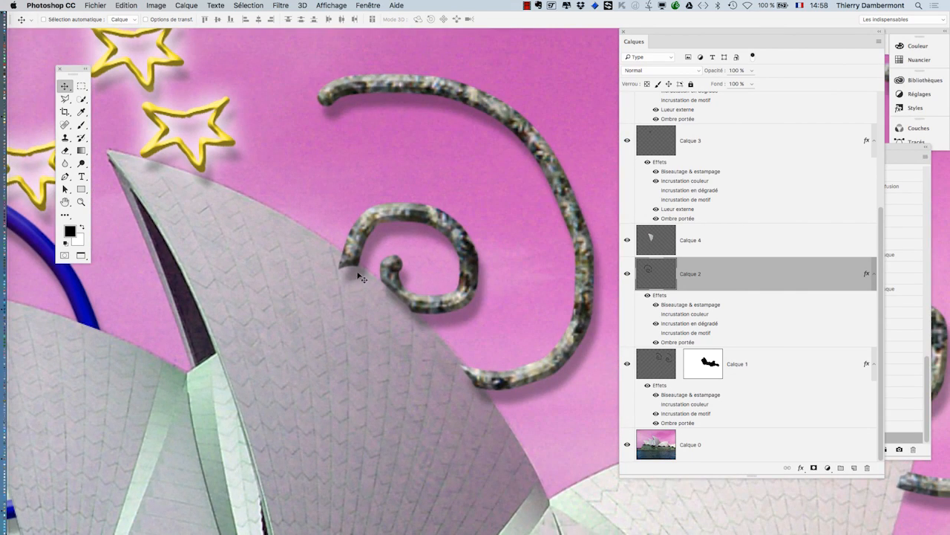
drag(469, 381, 255, 322)
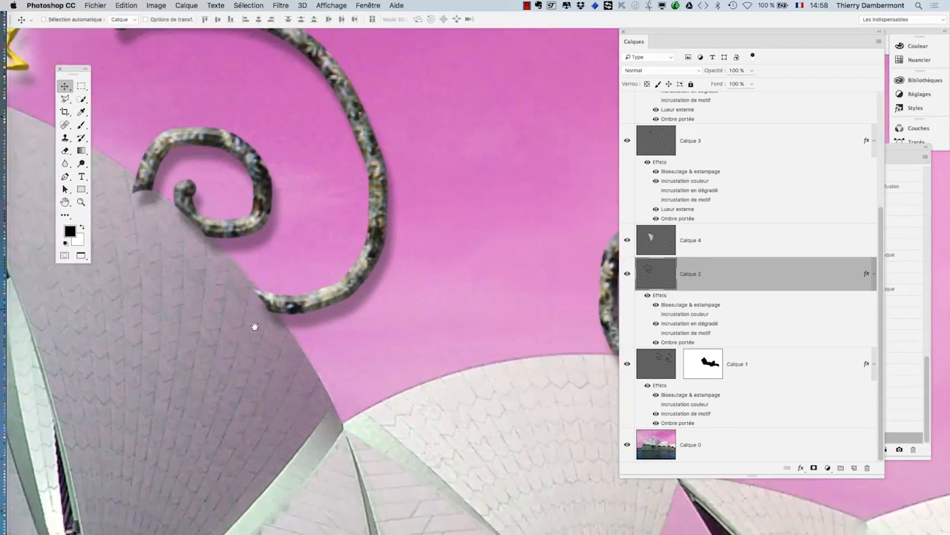
mouse_move(416, 342)
mouse_down()
mouse_move(297, 330)
mouse_move(236, 306)
mouse_up()
super+click(416, 295)
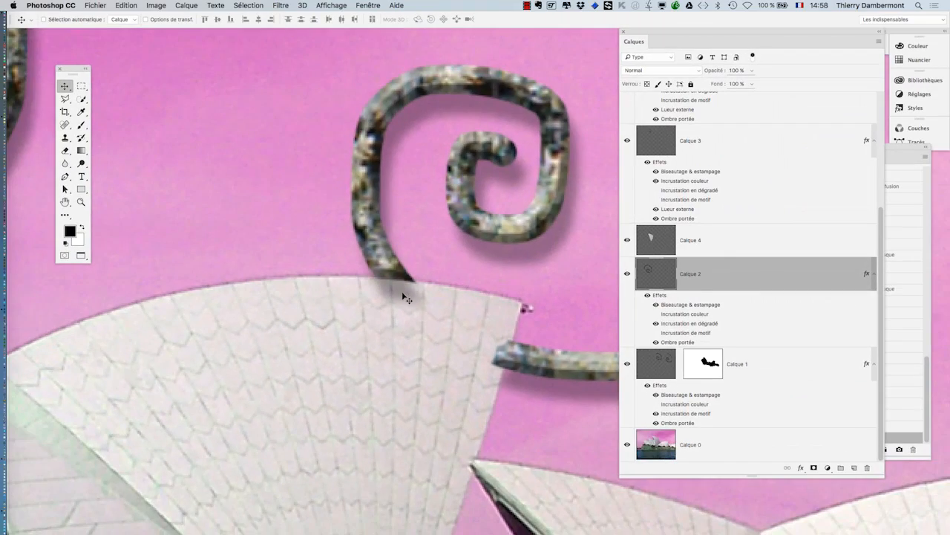
scroll(407, 297, down, 5)
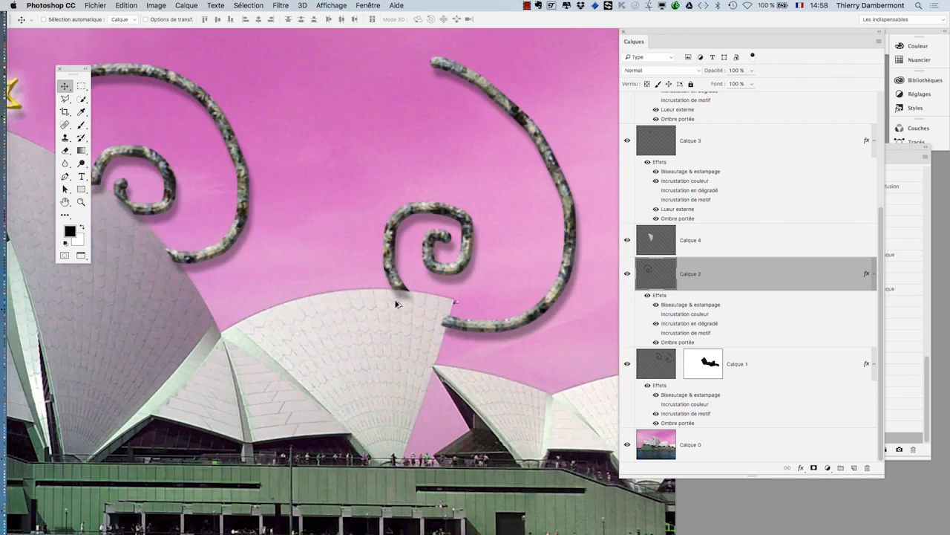
Step: Examine where the coloured spiral on Calque 2 passes behind the copied sail, then review the whole composition
drag(361, 329, 520, 334)
drag(225, 346, 356, 339)
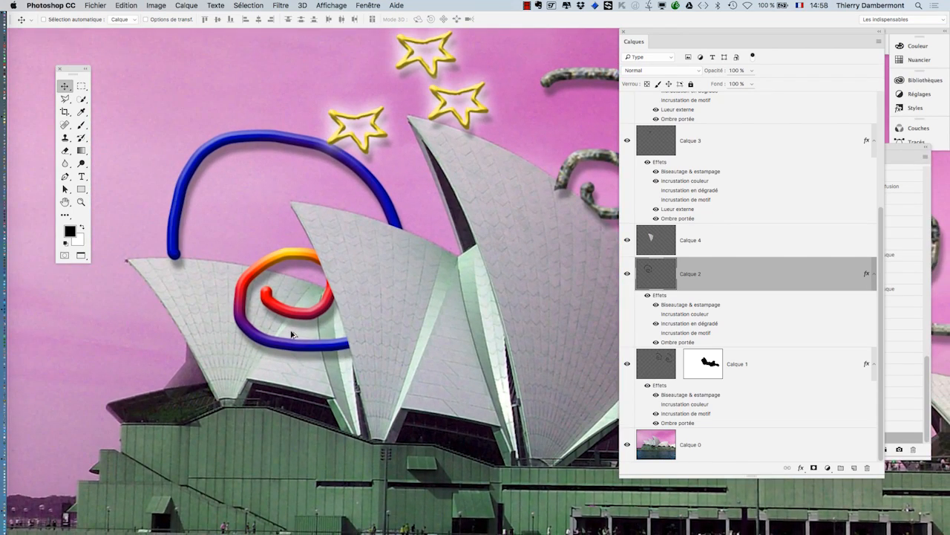
scroll(291, 334, up, 2)
scroll(291, 334, up, 2)
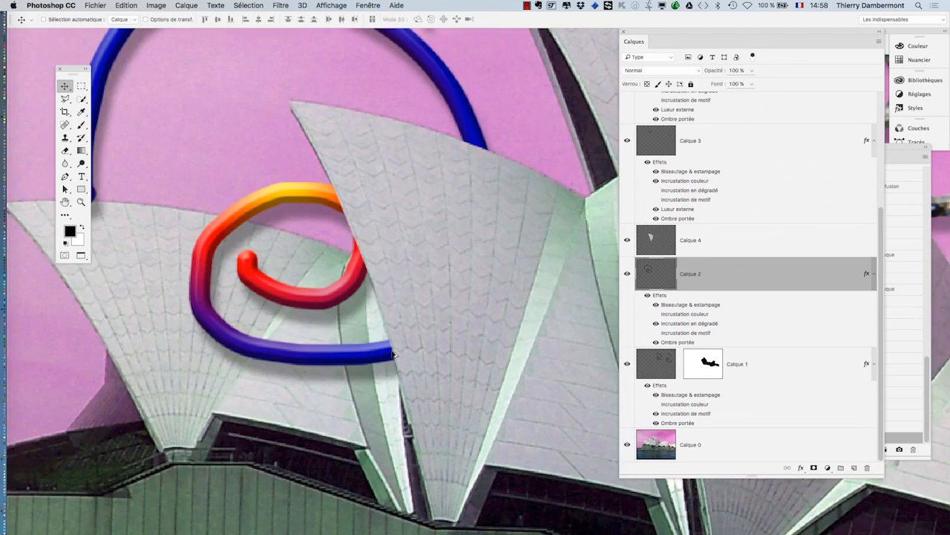
scroll(394, 355, down, 5)
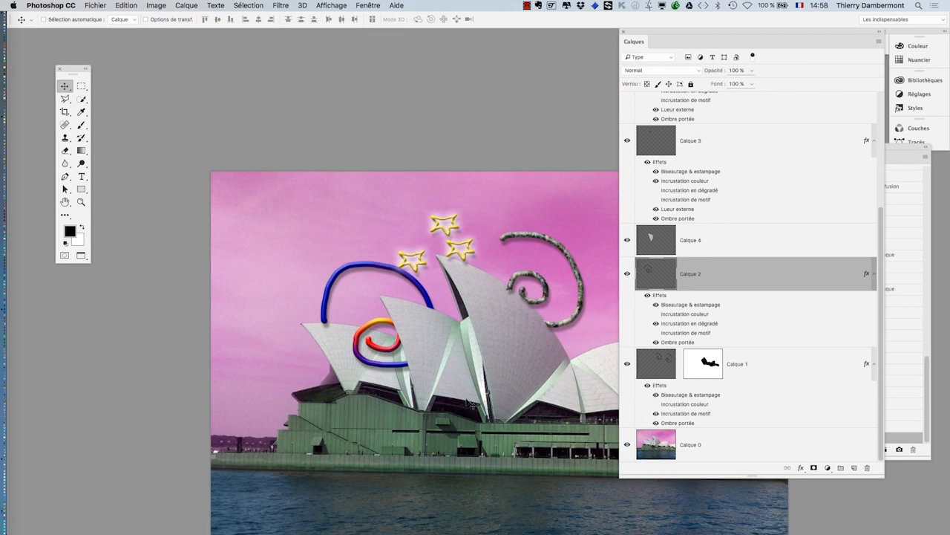
scroll(415, 353, down, 3)
scroll(415, 349, down, 1)
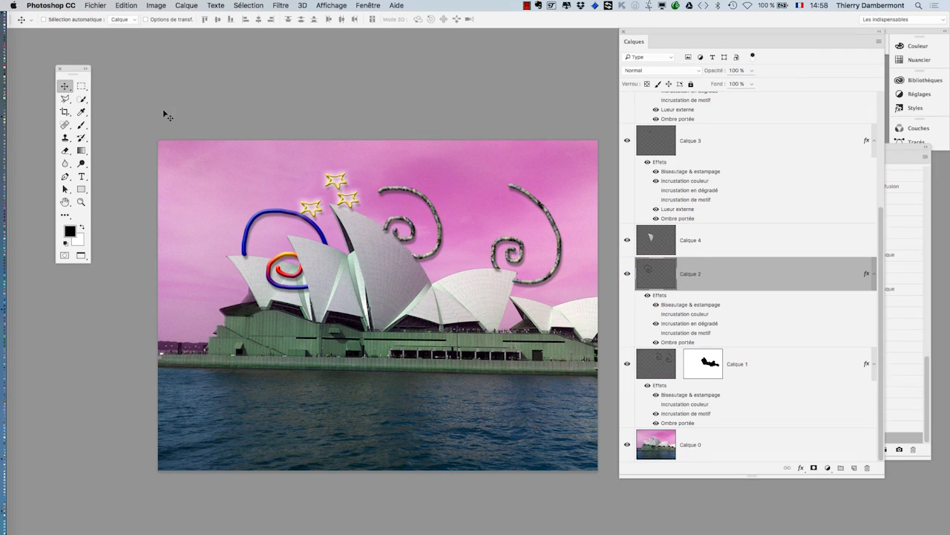
Step: Save the document as a new version in large document format (.psb), with layers, in the historique dans Photoshop folder
click(95, 5)
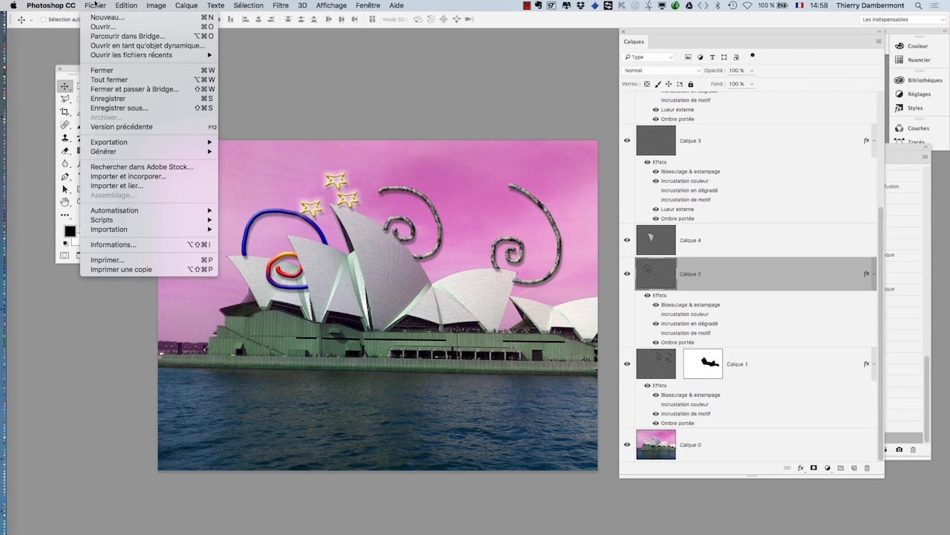
click(123, 109)
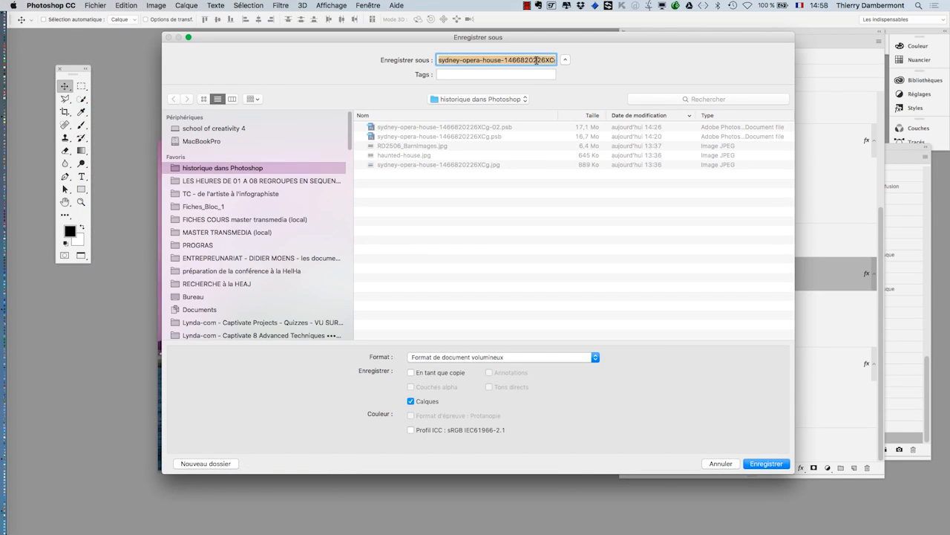
click(536, 61)
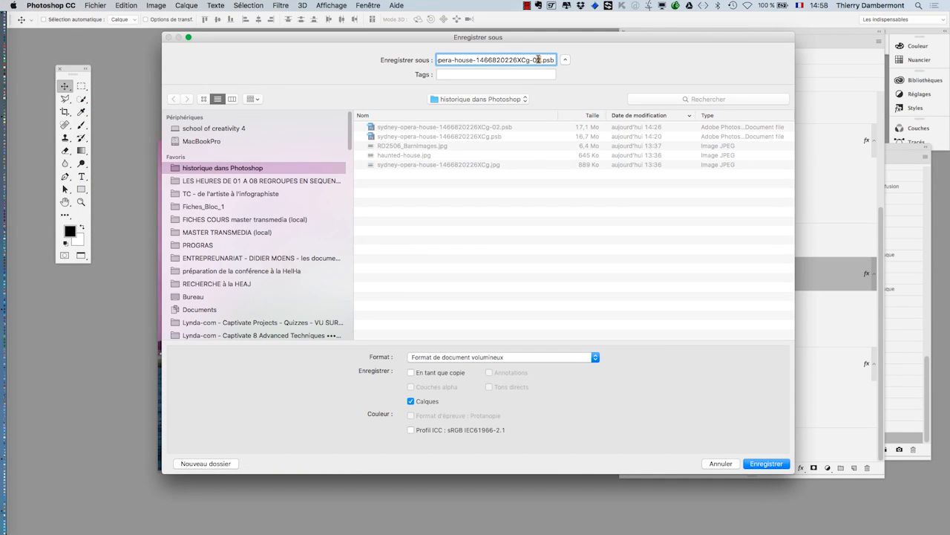
click(772, 464)
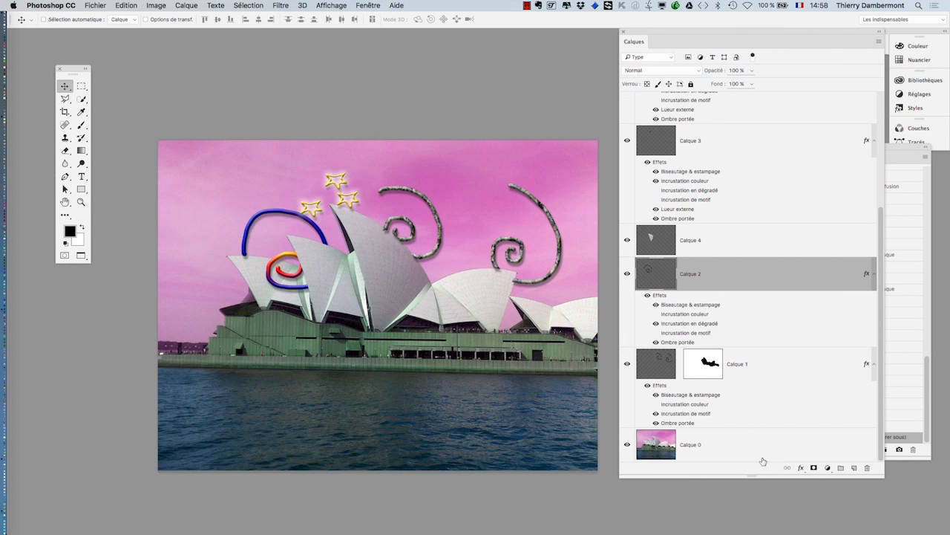